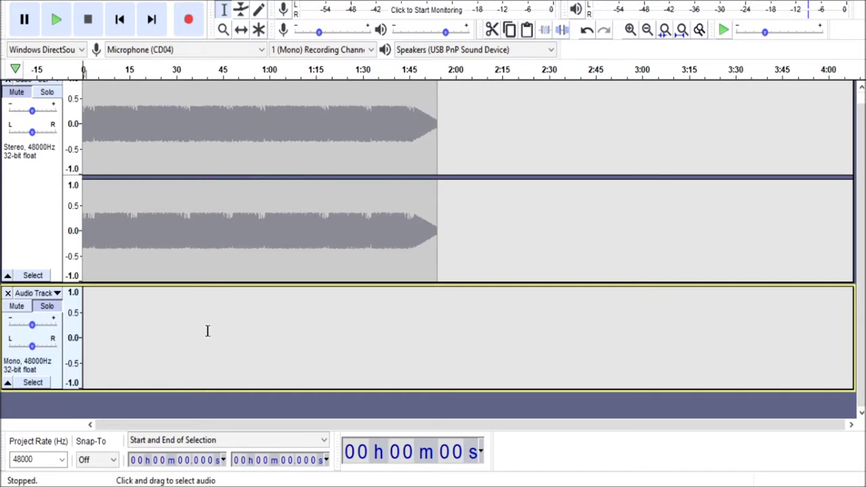
Step: Record a vocal take onto the empty mono track starting at about 2.25 seconds, and stop the recording
left_click(90, 324)
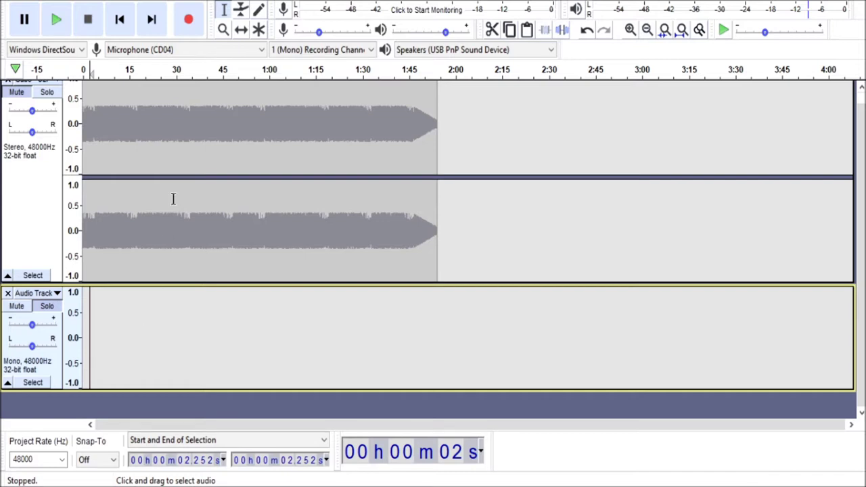
left_click(189, 19)
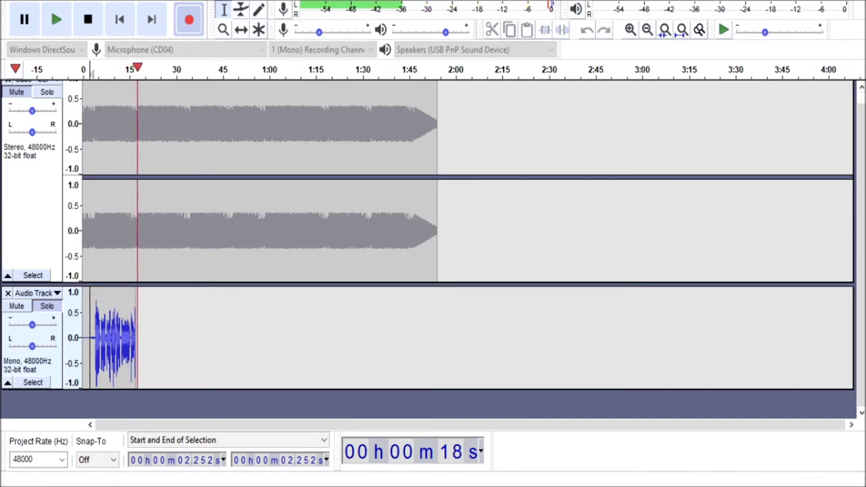
left_click(493, 440)
left_click(92, 21)
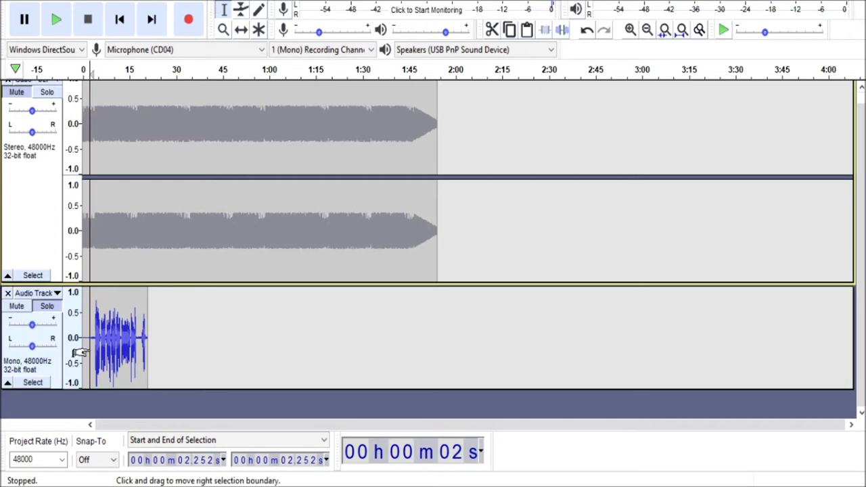
Step: Delete the unwanted end of the vocal recording, from about 17.1 seconds to past the end of the clip
key("ctrl+1")
key("ctrl+1")
key("ctrl+1")
key("ctrl+1")
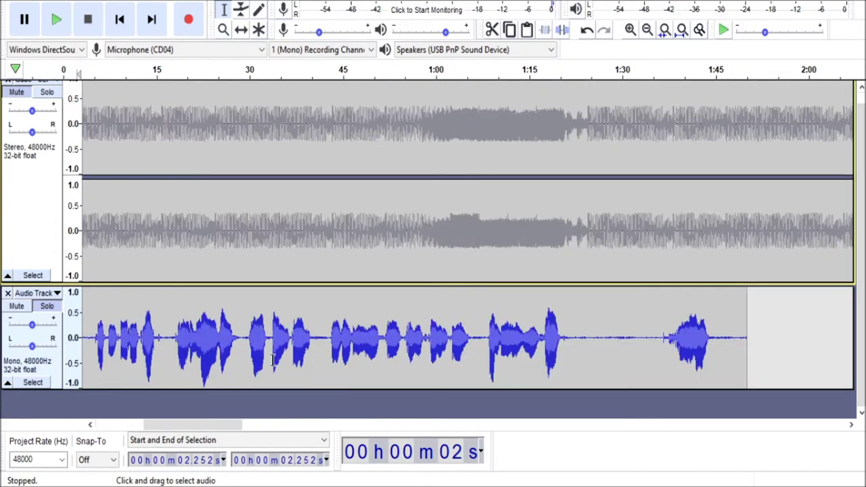
key("ctrl+3")
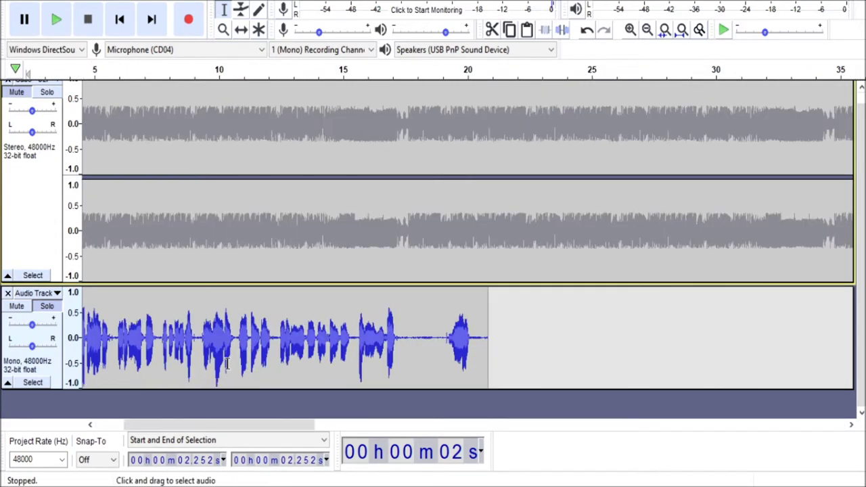
left_click_drag(202, 427, 196, 425)
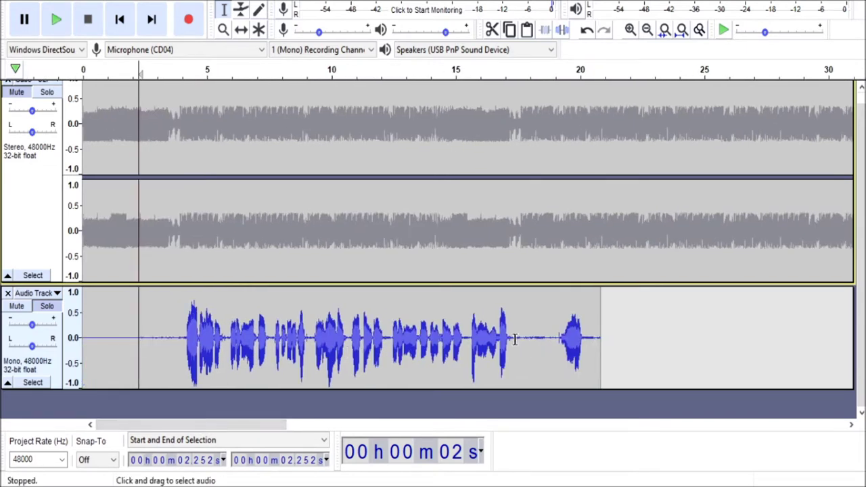
left_click_drag(508, 338, 615, 322)
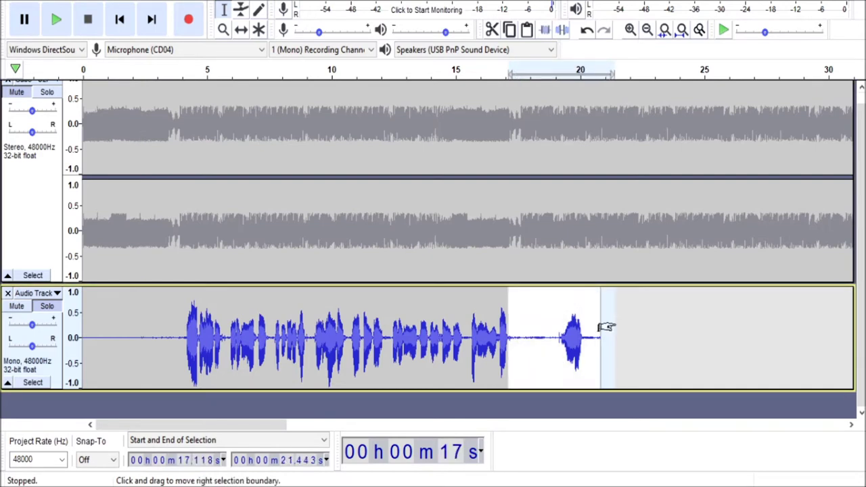
key("Delete")
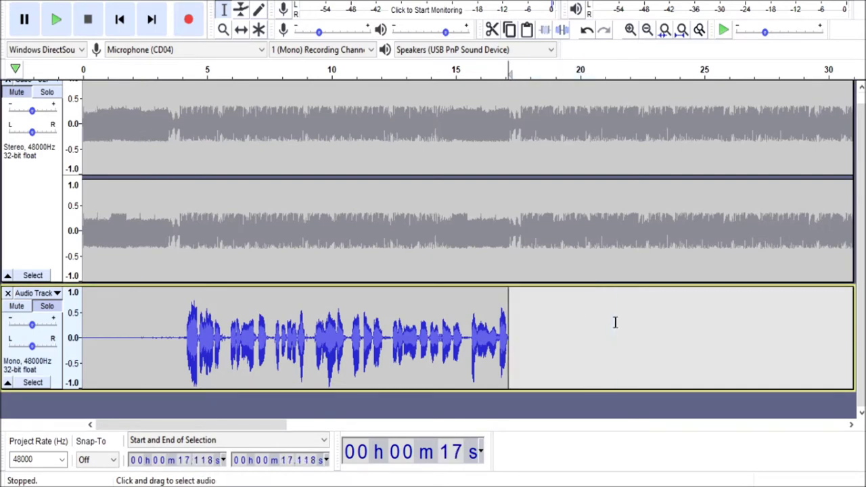
Step: Select the quiet gap between about 12.09 and 12.27 seconds in the vocal track as the noise sample
left_click(58, 370)
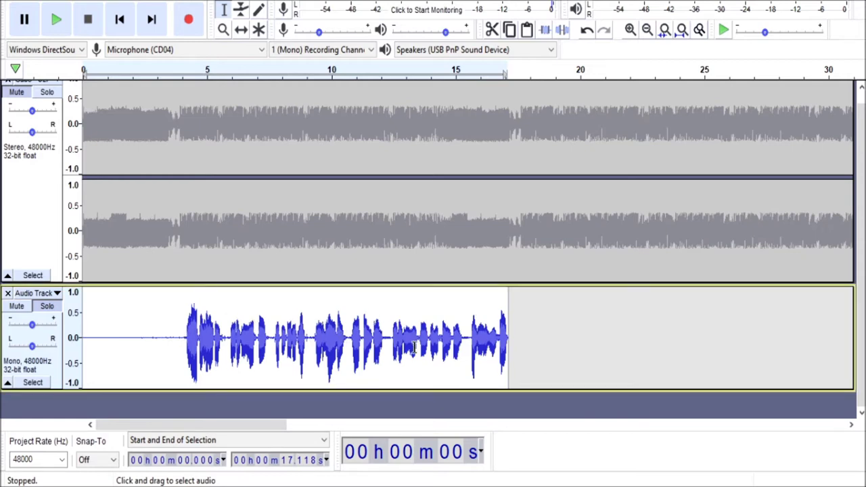
scroll(377, 344, "up", 2, "ctrl")
scroll(377, 344, "up", 1, "ctrl")
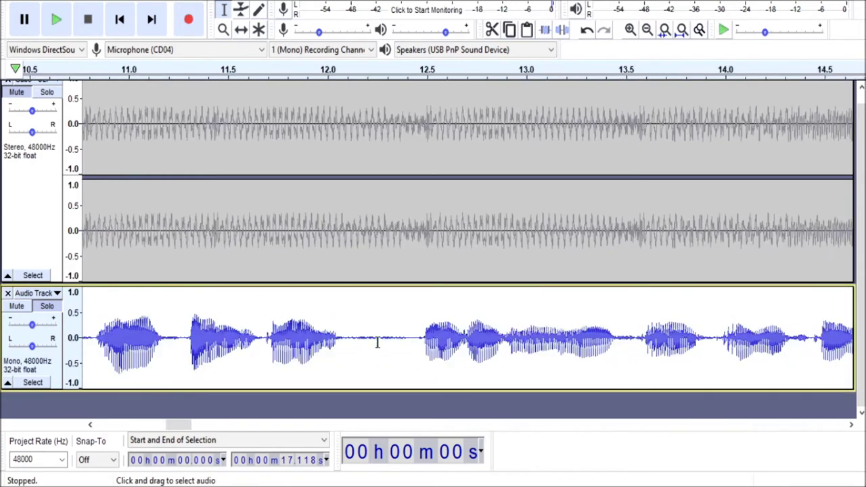
left_click(345, 343)
left_click_drag(346, 345, 381, 348)
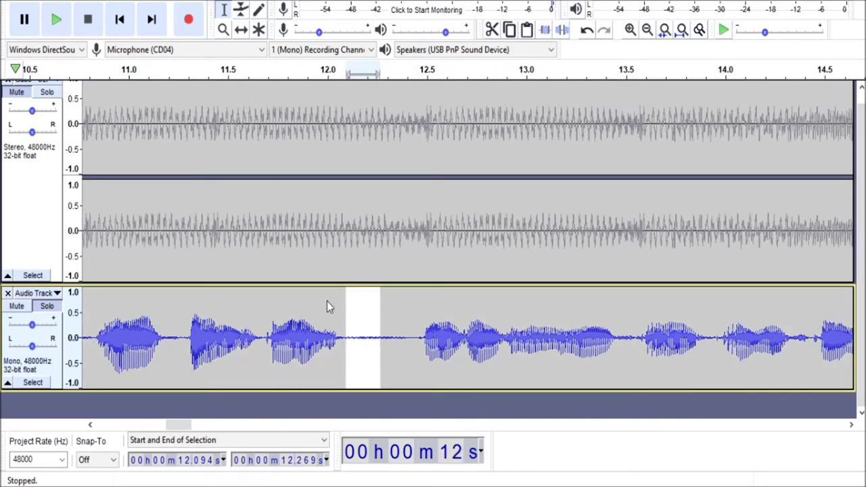
Step: Apply Noise Reduction with default settings to the entire vocal track
left_click(61, 377)
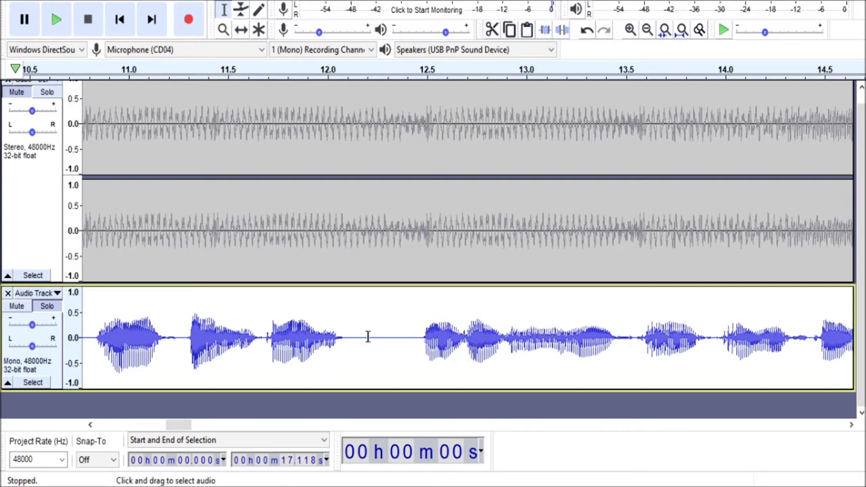
scroll(329, 331, "down", 1)
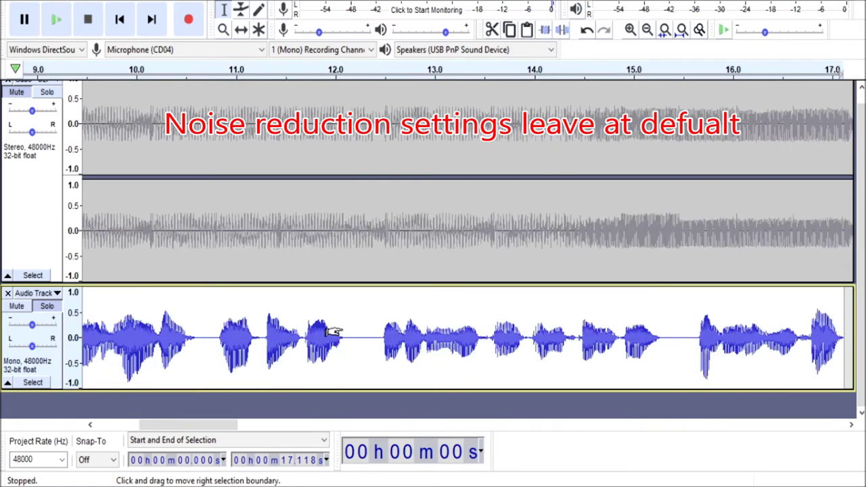
scroll(329, 331, "down", 1)
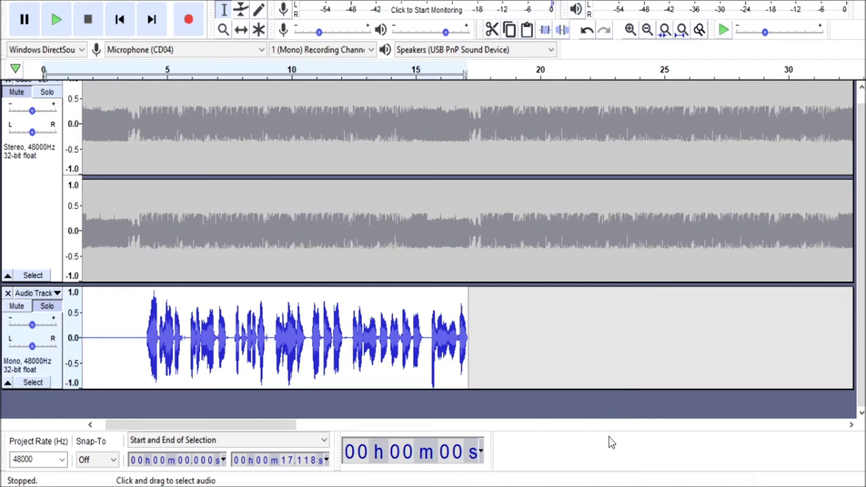
Step: Even out the vocal track's peaks and add reverb to the whole recording
key("Tab")
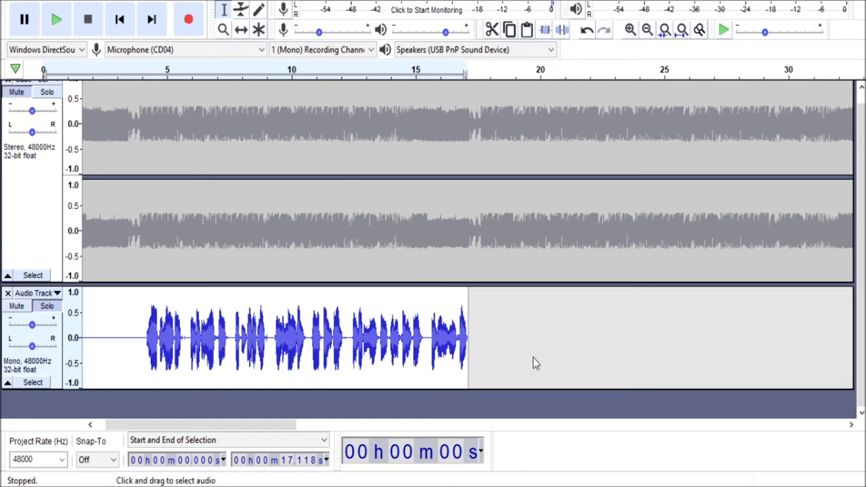
left_click(426, 296)
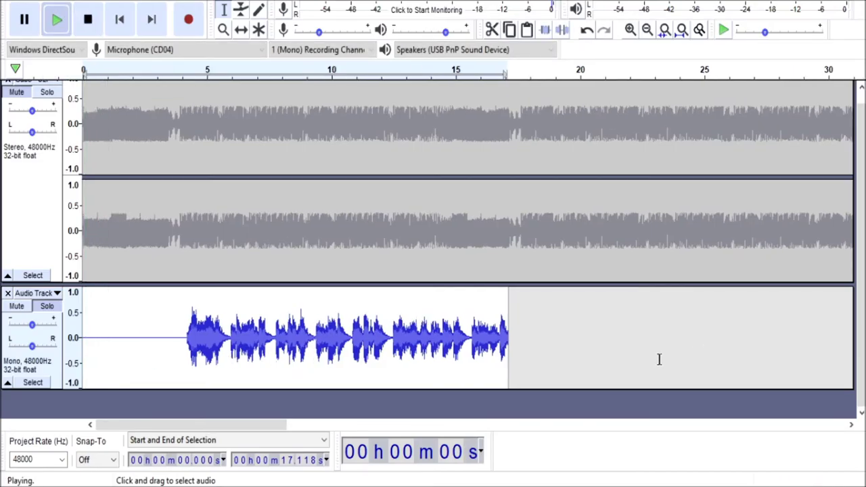
Step: Normalise the vocal track again and play it back on its own from about 3.9 seconds
key("space")
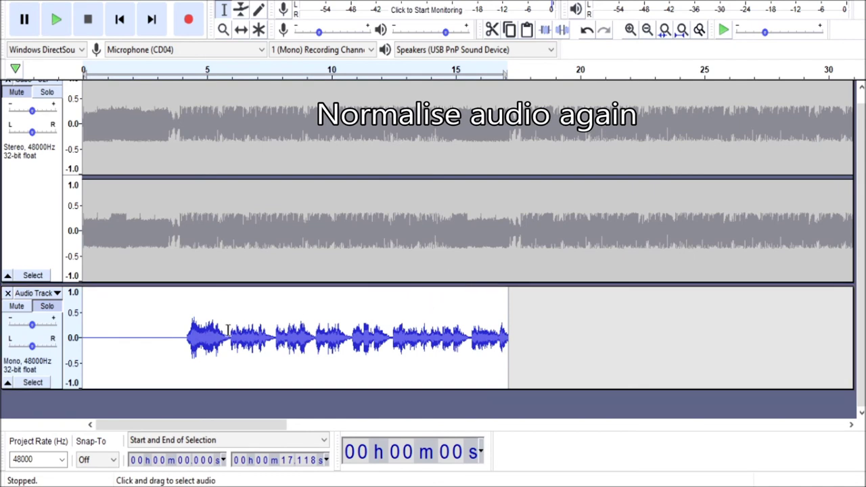
key("ctrl+r")
left_click(180, 335)
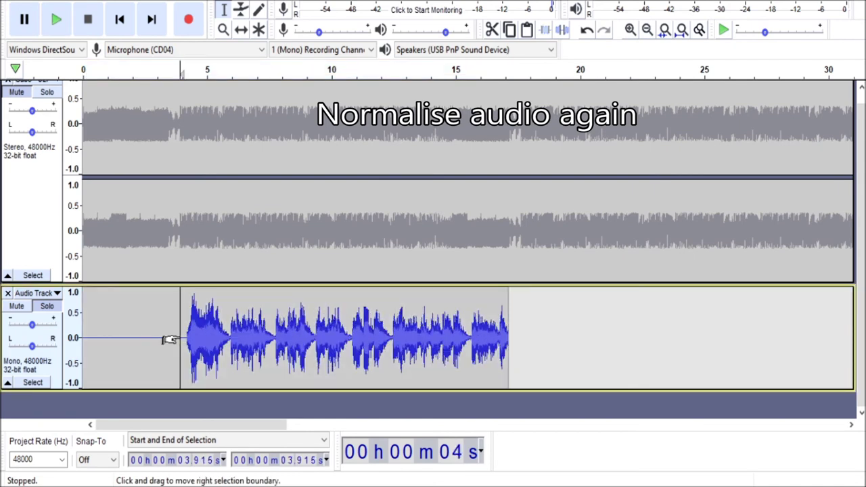
key("space")
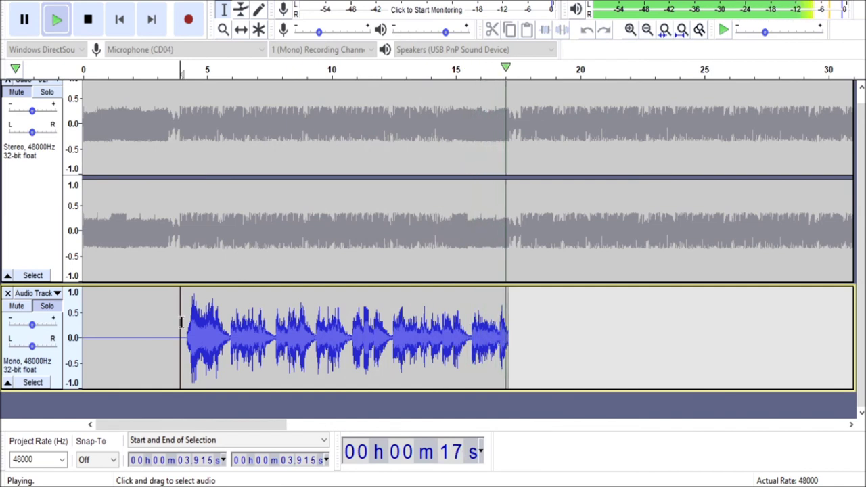
key("space")
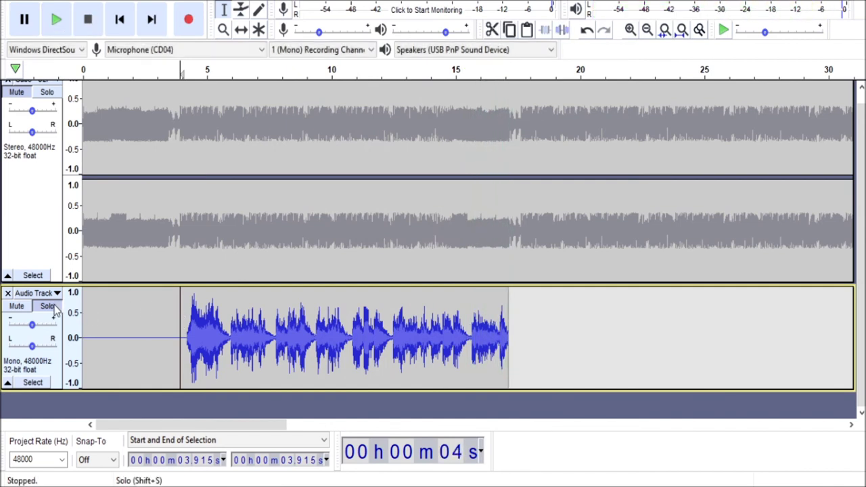
Step: Turn off solo on the vocal track and play the vocals together with the backing track from the start
left_click(54, 307)
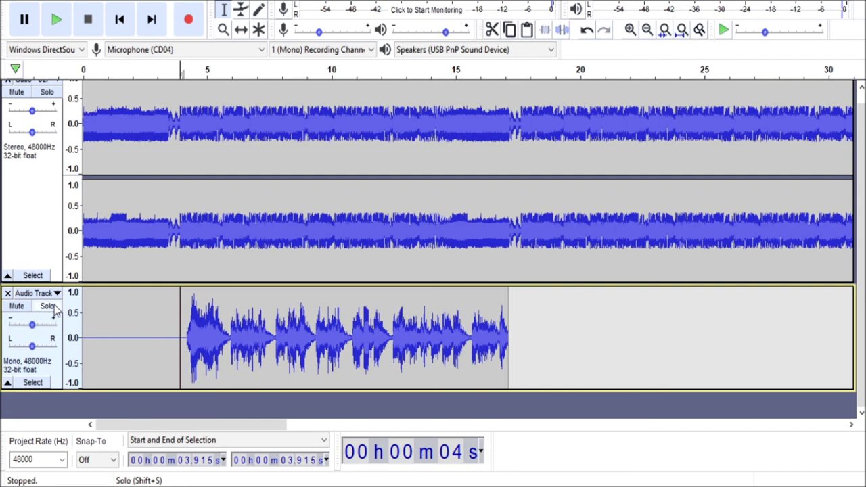
left_click(142, 313)
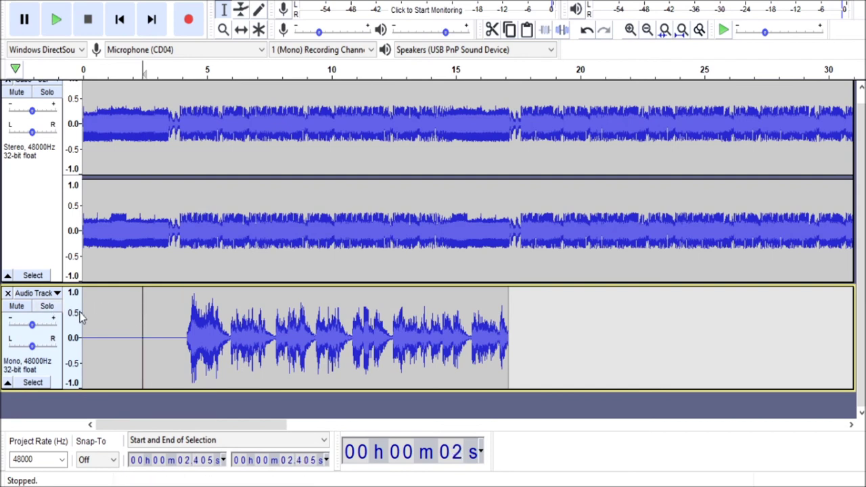
key("Home")
key("space")
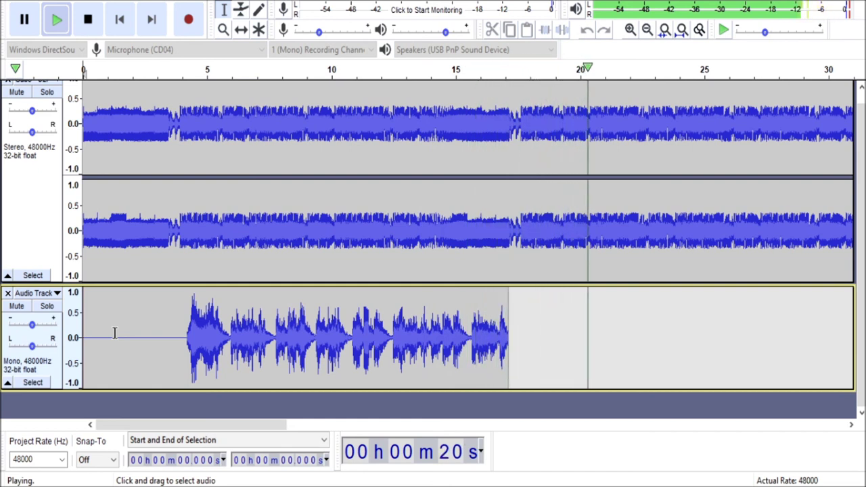
key("space")
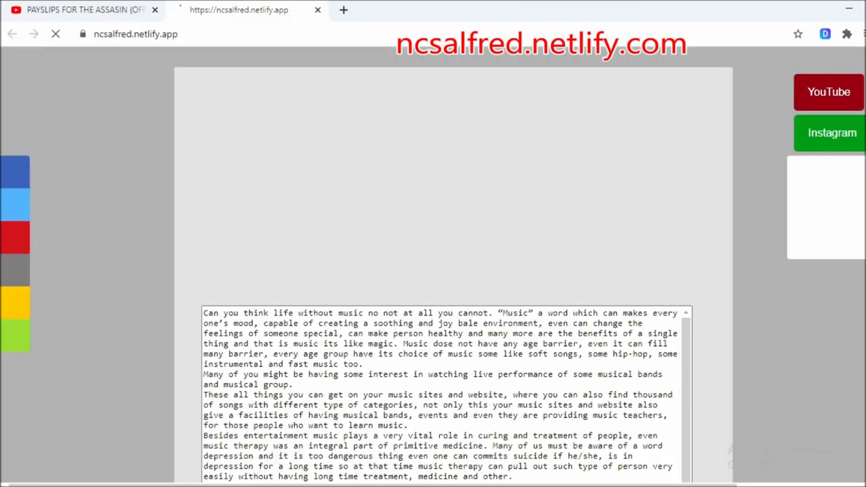
Step: Switch to the browser and look through the ncsalfred.netlify.app page
scroll(440, 176, "down", 10)
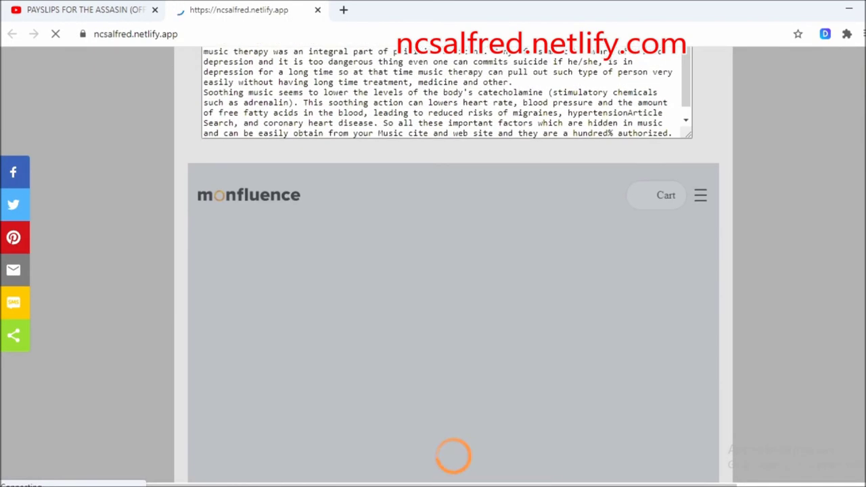